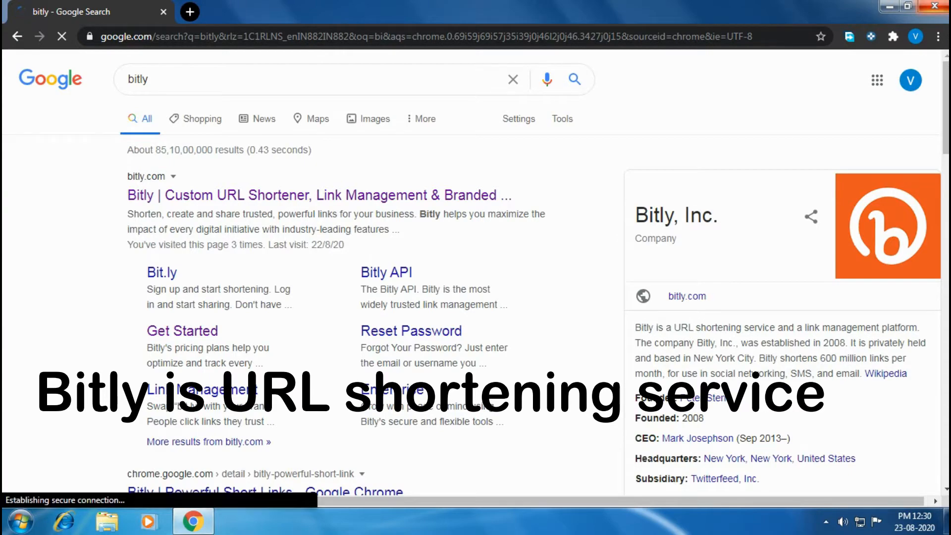
Read Bitly's company description in the search results and open the official bitly.com website
{"action": "scroll", "coordinate": [475, 278], "scroll_direction": "down", "scroll_amount": 4}
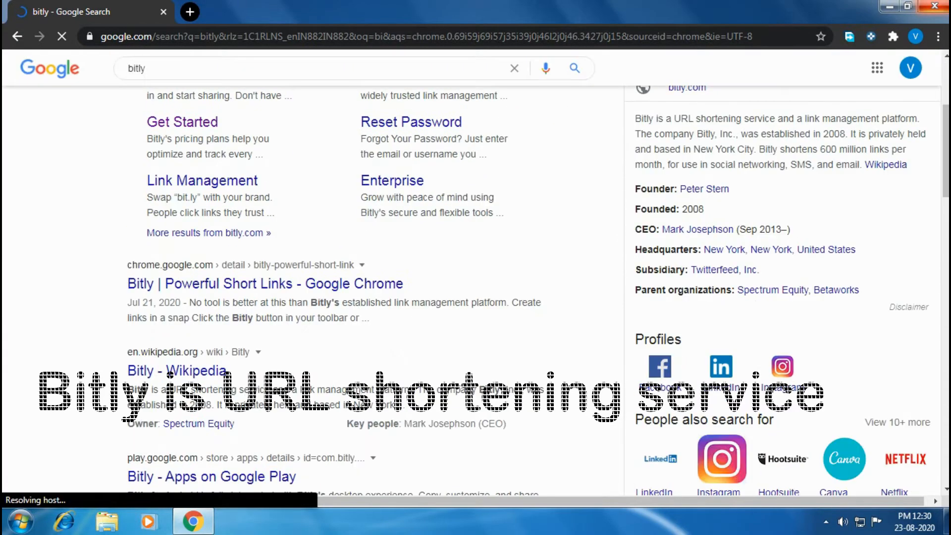
{"action": "scroll", "coordinate": [476, 277], "scroll_direction": "up", "scroll_amount": 3}
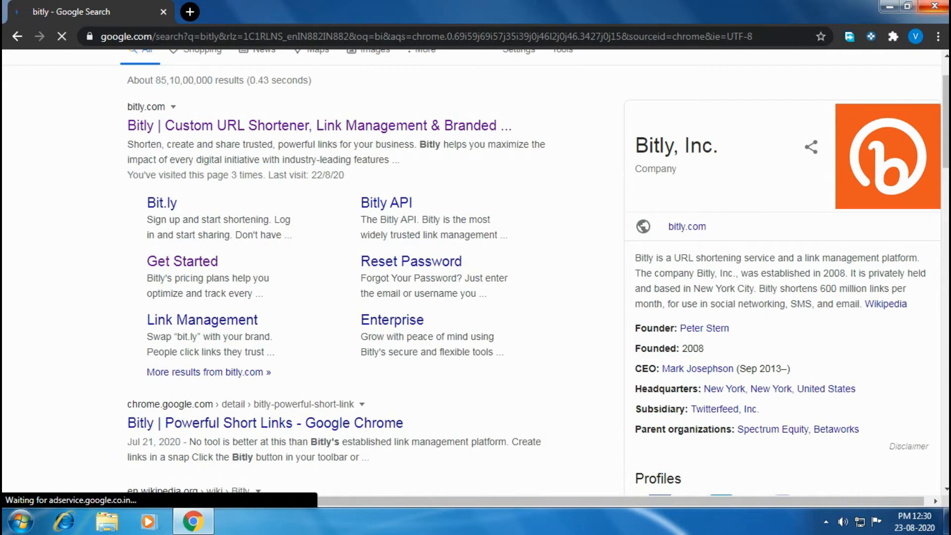
{"action": "left_click_drag", "start_coordinate": [635, 258], "coordinate": [941, 257]}
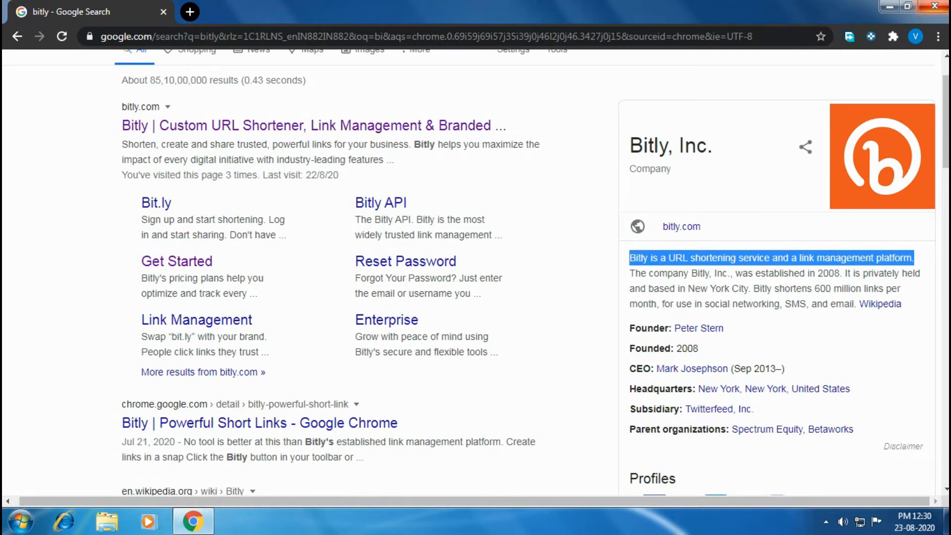
{"action": "left_click", "coordinate": [920, 258]}
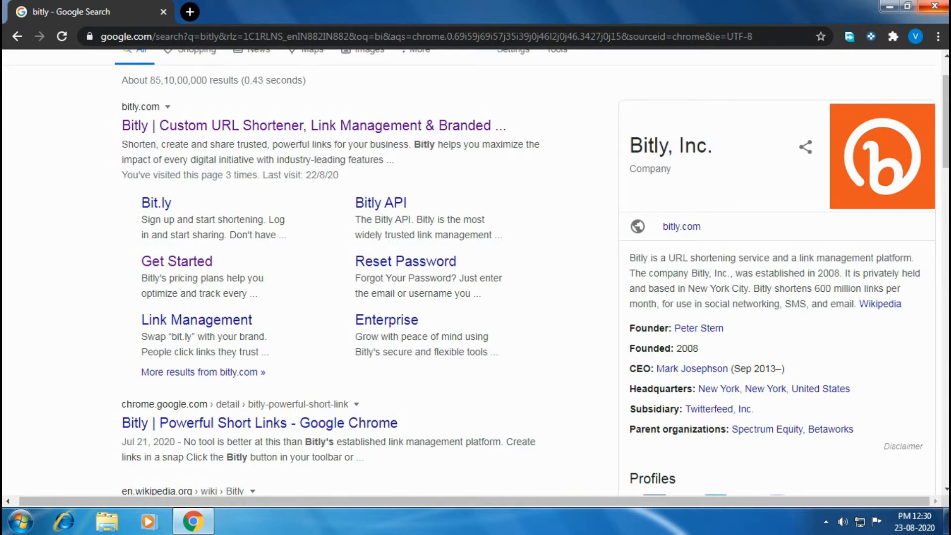
{"action": "scroll", "coordinate": [475, 273], "scroll_direction": "up", "scroll_amount": 2}
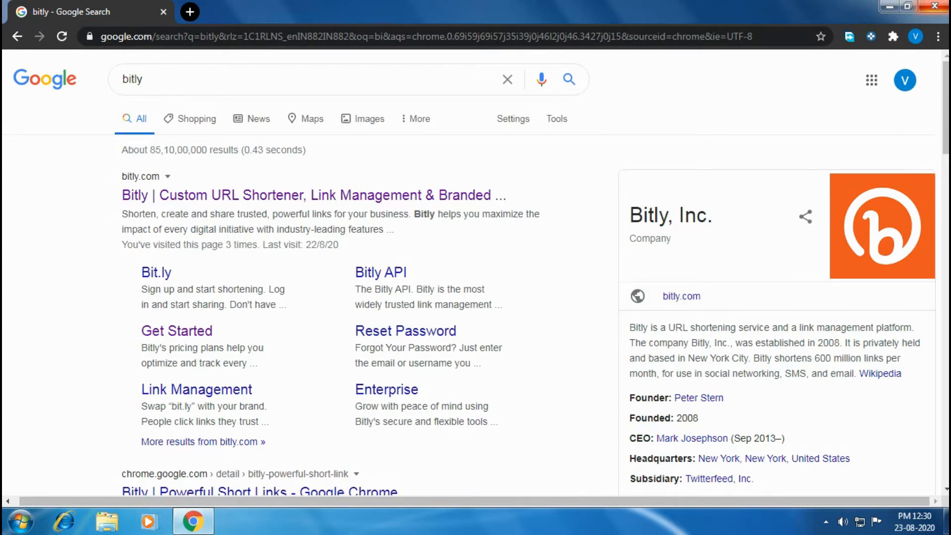
{"action": "left_click", "coordinate": [228, 196]}
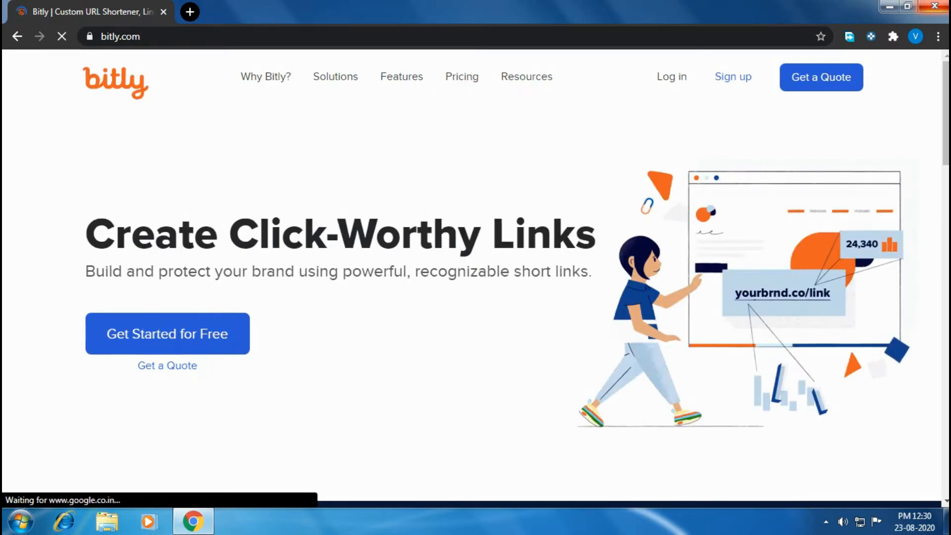
Look through the Bitly homepage, including the link-shortening field, the Boost results section and the footer
{"action": "scroll", "coordinate": [476, 278], "scroll_direction": "down", "scroll_amount": 2}
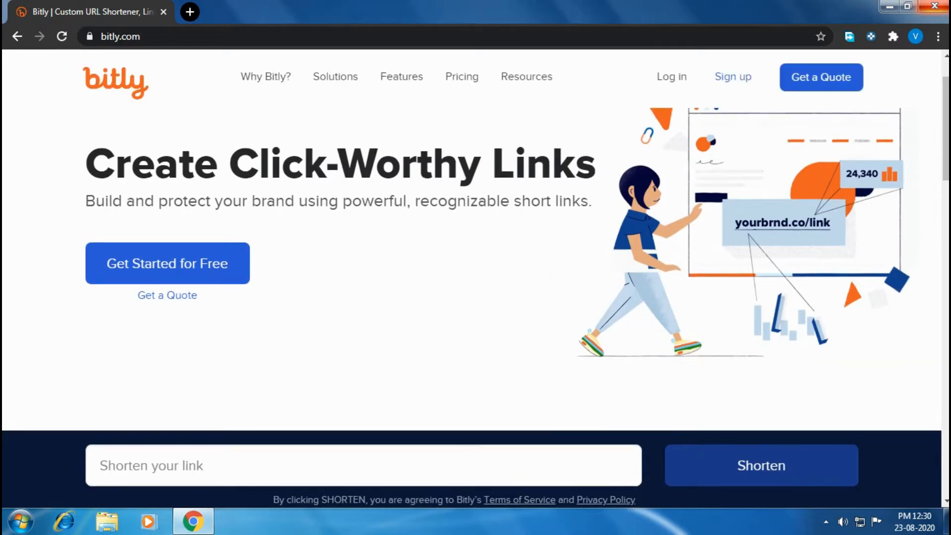
{"action": "scroll", "coordinate": [475, 278], "scroll_direction": "down", "scroll_amount": 4}
{"action": "scroll", "coordinate": [475, 277], "scroll_direction": "down", "scroll_amount": 5}
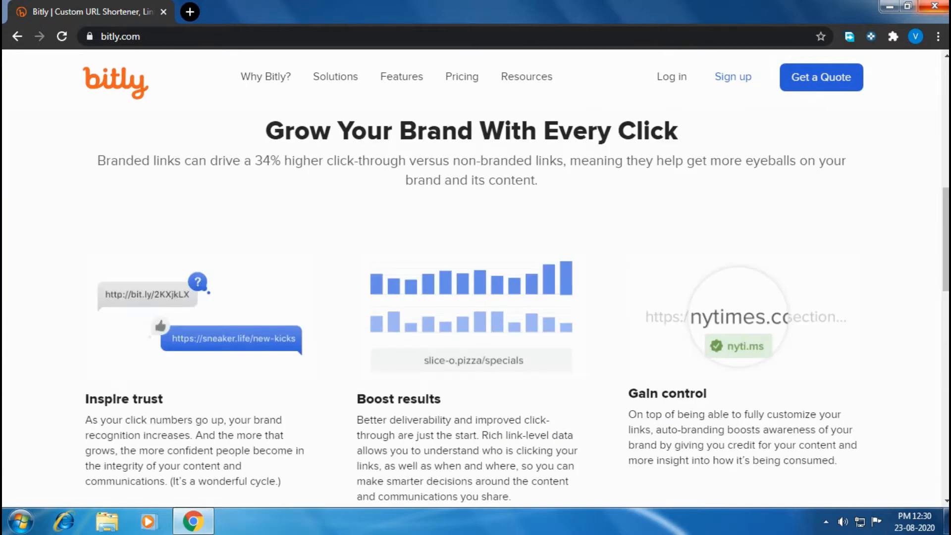
{"action": "scroll", "coordinate": [475, 277], "scroll_direction": "down", "scroll_amount": 1}
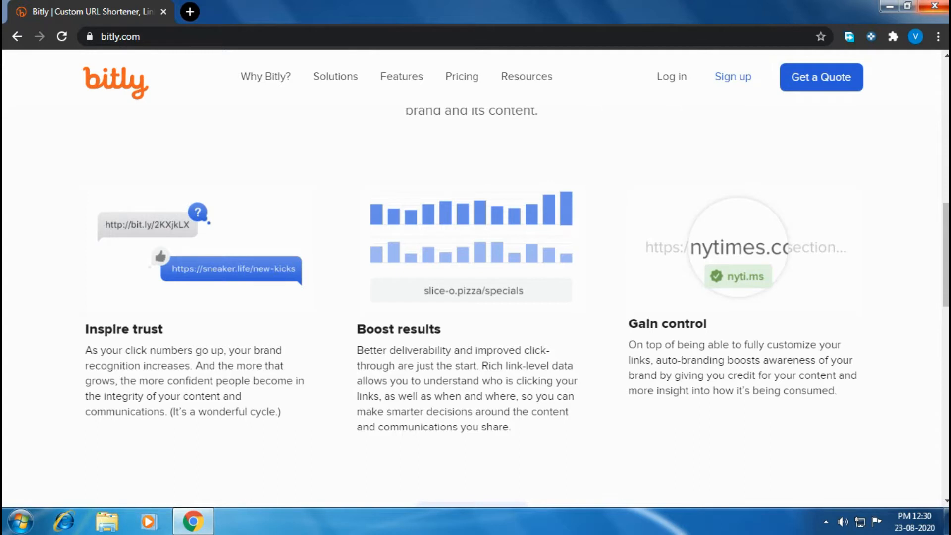
{"action": "left_click_drag", "start_coordinate": [356, 350], "coordinate": [511, 427]}
{"action": "left_click", "coordinate": [511, 427]}
{"action": "scroll", "coordinate": [510, 427], "scroll_direction": "down", "scroll_amount": 12}
{"action": "scroll", "coordinate": [511, 427], "scroll_direction": "down", "scroll_amount": 3}
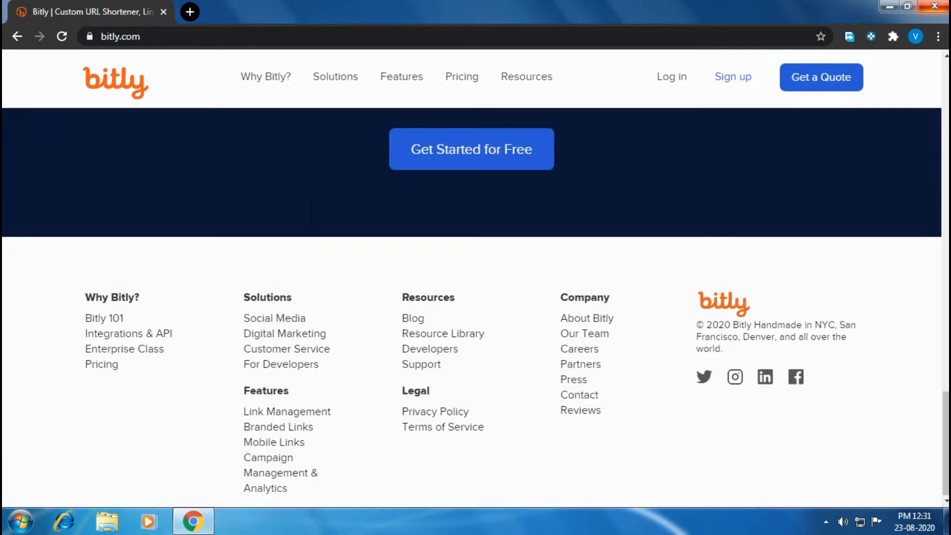
{"action": "scroll", "coordinate": [475, 306], "scroll_direction": "up", "scroll_amount": 15}
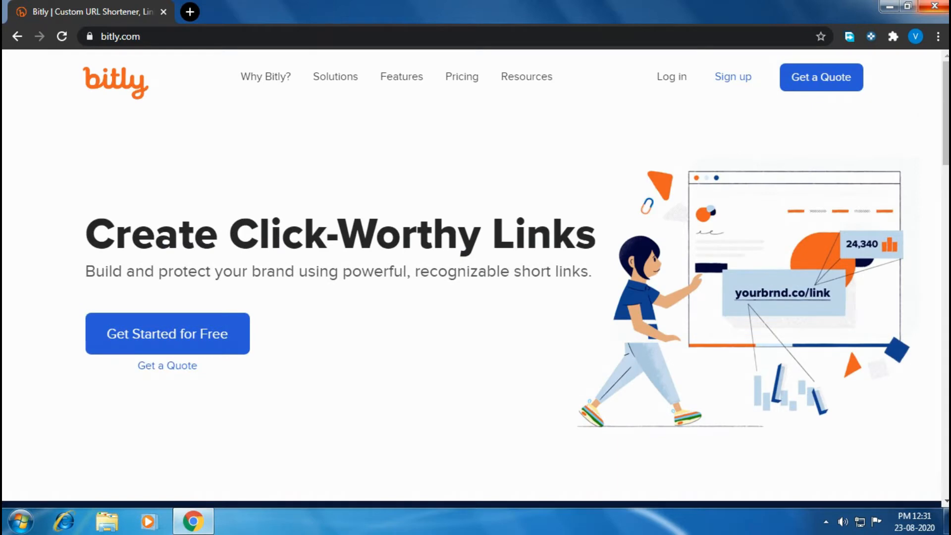
Open Bitly's pricing page and examine the Basic plan's monthly price, branded link allowance, user seats and custom domain
{"action": "mouse_move", "coordinate": [402, 76]}
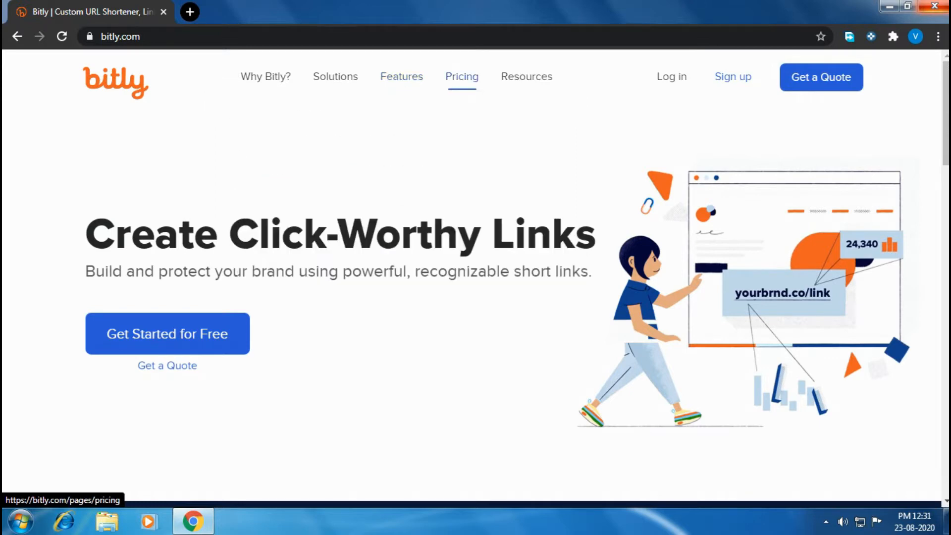
{"action": "left_click", "coordinate": [462, 76]}
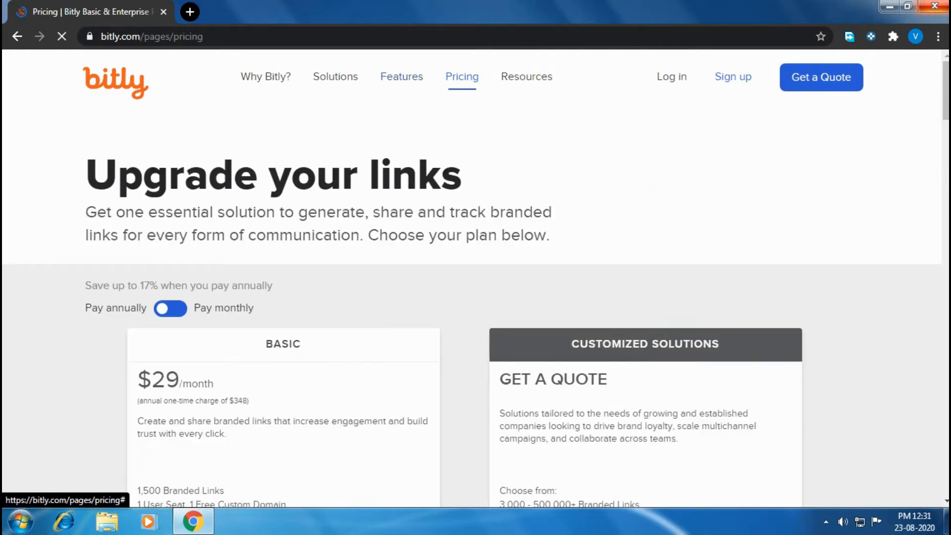
{"action": "scroll", "coordinate": [475, 287], "scroll_direction": "down", "scroll_amount": 2}
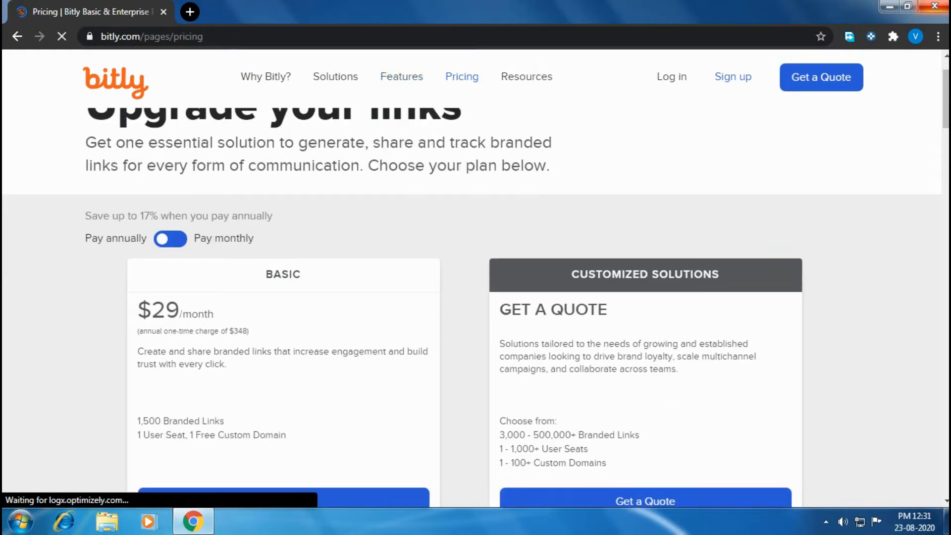
{"action": "scroll", "coordinate": [476, 287], "scroll_direction": "down", "scroll_amount": 2}
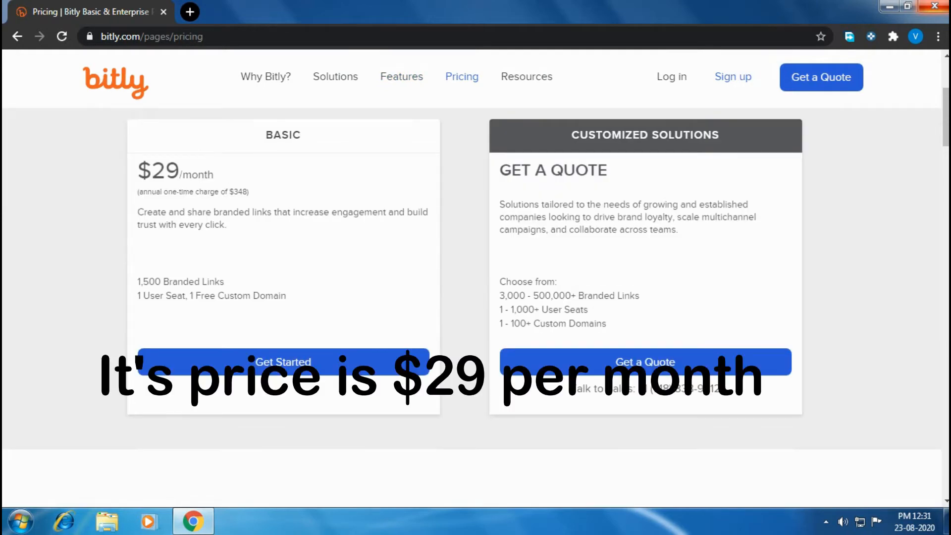
{"action": "left_click_drag", "start_coordinate": [138, 171], "coordinate": [213, 175]}
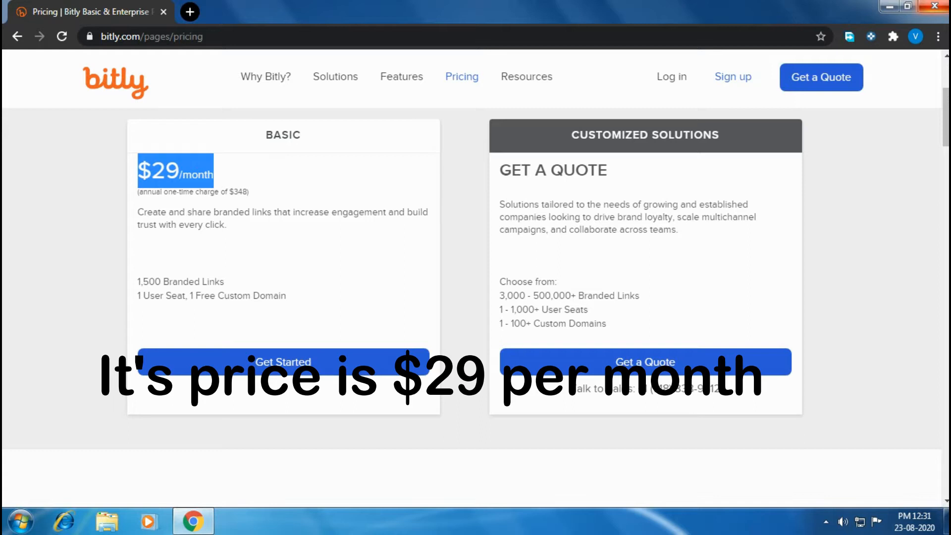
{"action": "left_click", "coordinate": [232, 172]}
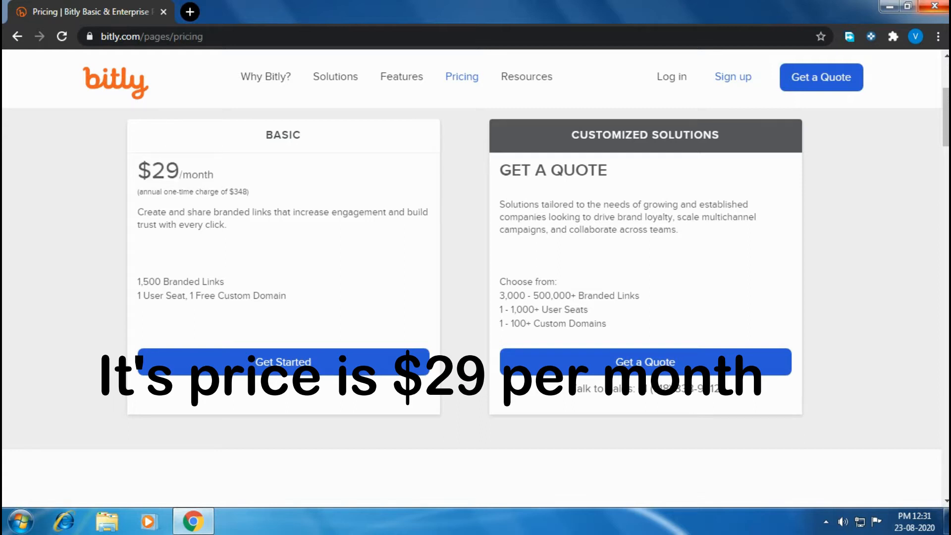
{"action": "left_click_drag", "start_coordinate": [137, 225], "coordinate": [286, 295]}
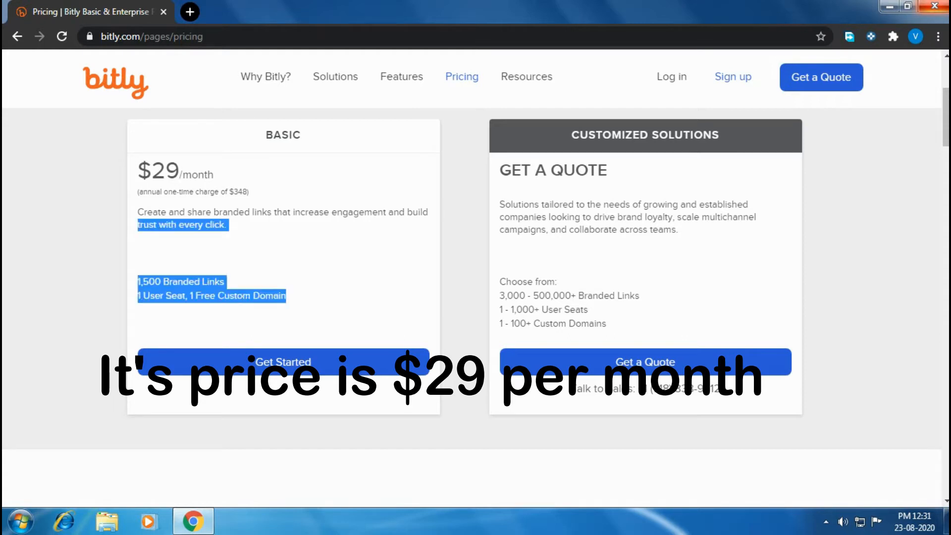
{"action": "left_click", "coordinate": [286, 295]}
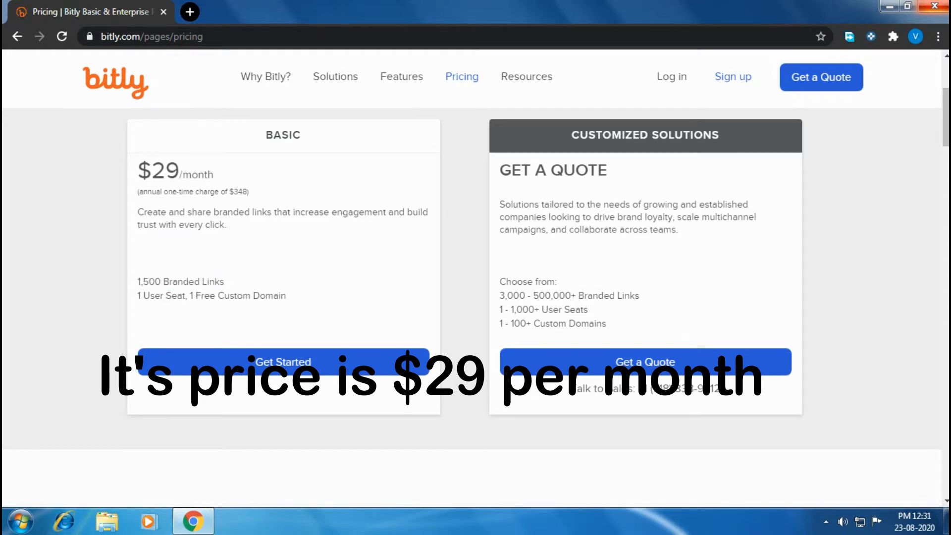
{"action": "left_click_drag", "start_coordinate": [138, 282], "coordinate": [286, 295]}
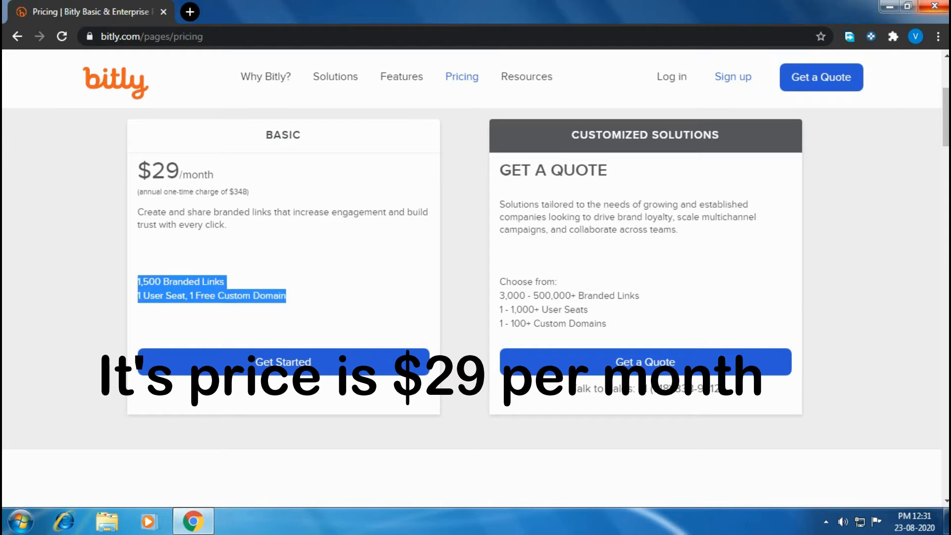
{"action": "left_click", "coordinate": [285, 295]}
Examine the detailed feature comparison of the Free, Basic and Customized plans
{"action": "scroll", "coordinate": [286, 295], "scroll_direction": "down", "scroll_amount": 10}
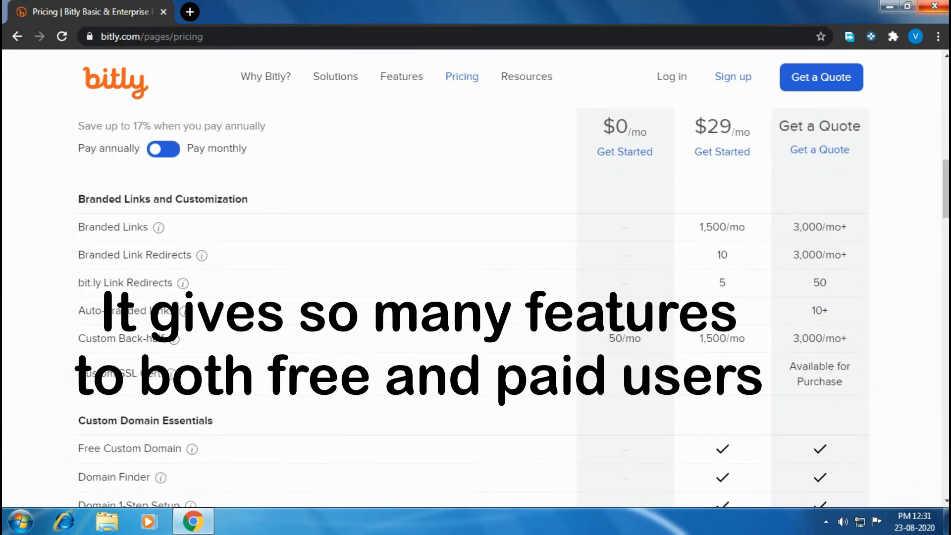
{"action": "scroll", "coordinate": [475, 277], "scroll_direction": "down", "scroll_amount": 4}
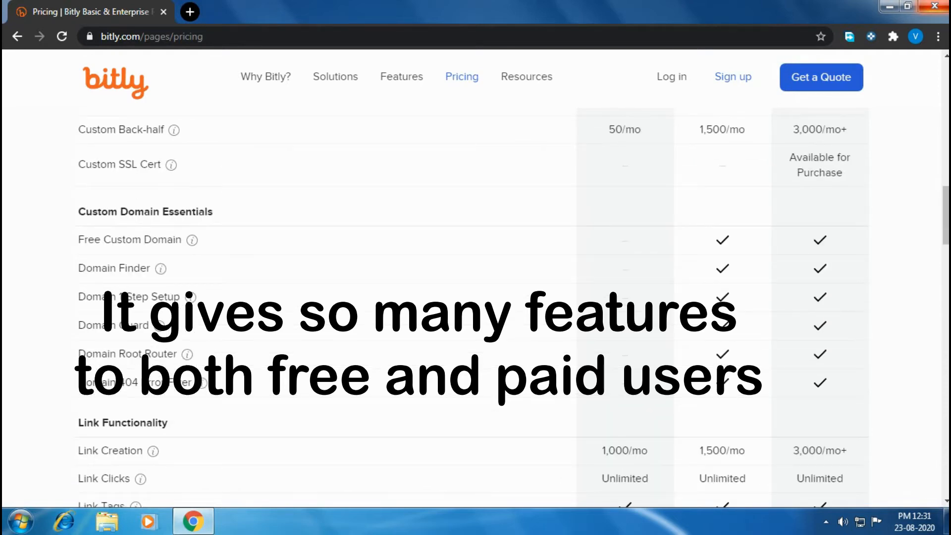
{"action": "scroll", "coordinate": [475, 298], "scroll_direction": "down", "scroll_amount": 5}
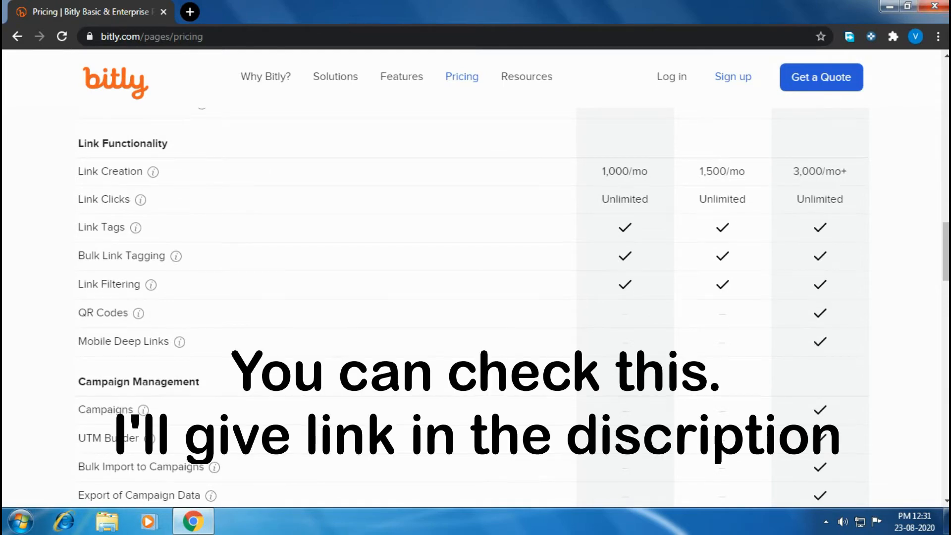
{"action": "scroll", "coordinate": [475, 297], "scroll_direction": "down", "scroll_amount": 12}
{"action": "scroll", "coordinate": [476, 298], "scroll_direction": "down", "scroll_amount": 12}
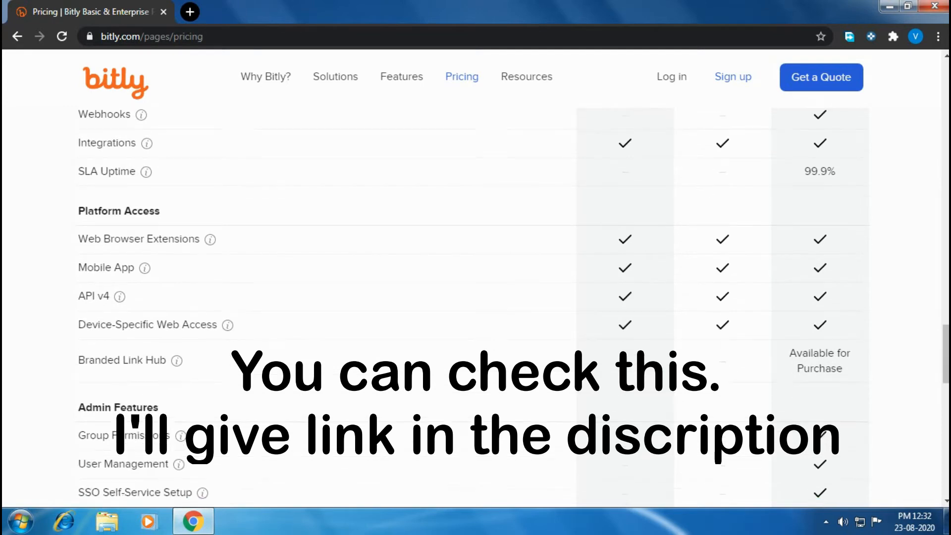
{"action": "scroll", "coordinate": [476, 297], "scroll_direction": "up", "scroll_amount": 15}
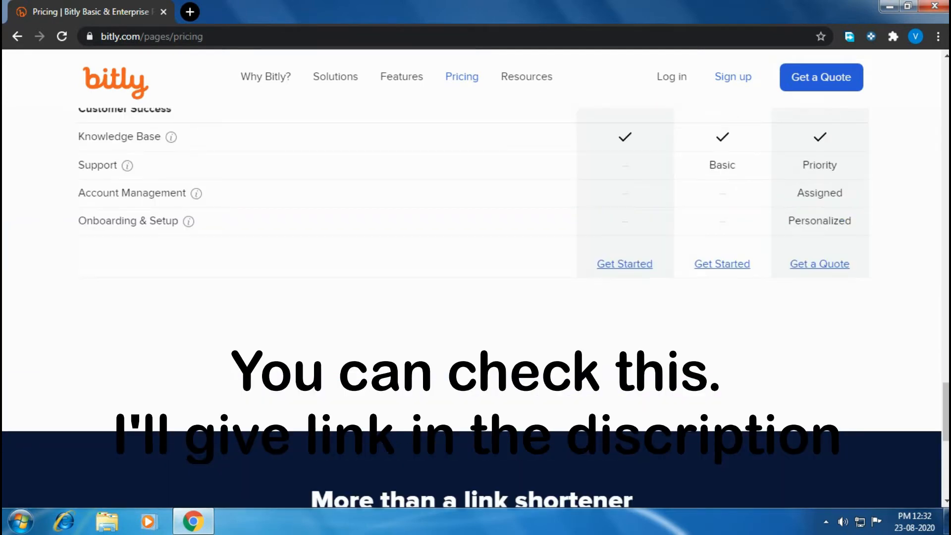
{"action": "scroll", "coordinate": [475, 297], "scroll_direction": "up", "scroll_amount": 15}
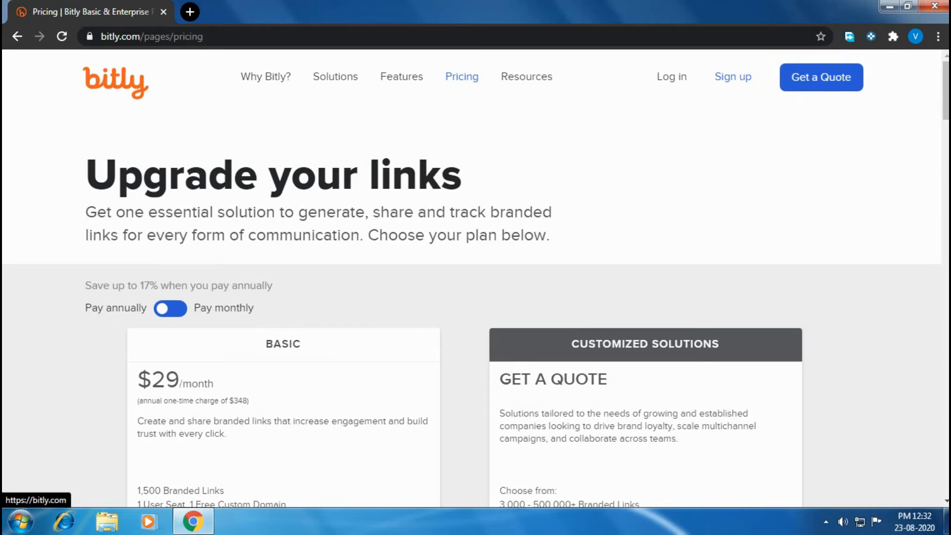
Return to the Bitly homepage, get started for free and open the sign-up form for the free plan
{"action": "left_click", "coordinate": [115, 83]}
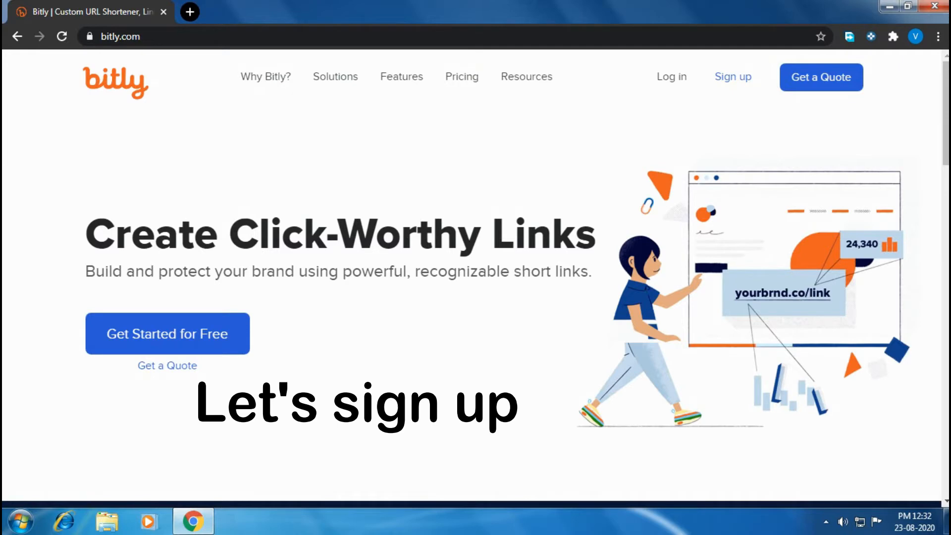
{"action": "left_click", "coordinate": [168, 333]}
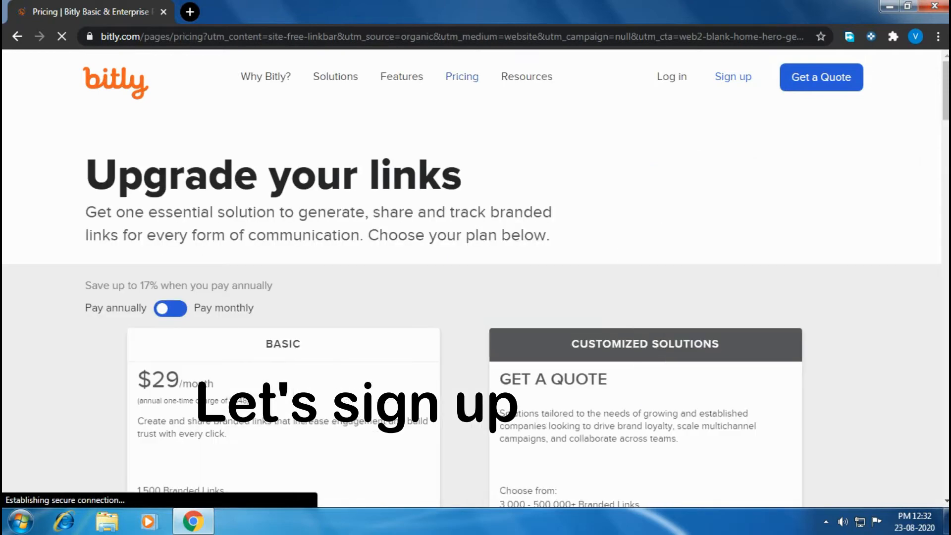
{"action": "scroll", "coordinate": [475, 297], "scroll_direction": "down", "scroll_amount": 2}
{"action": "scroll", "coordinate": [476, 297], "scroll_direction": "down", "scroll_amount": 8}
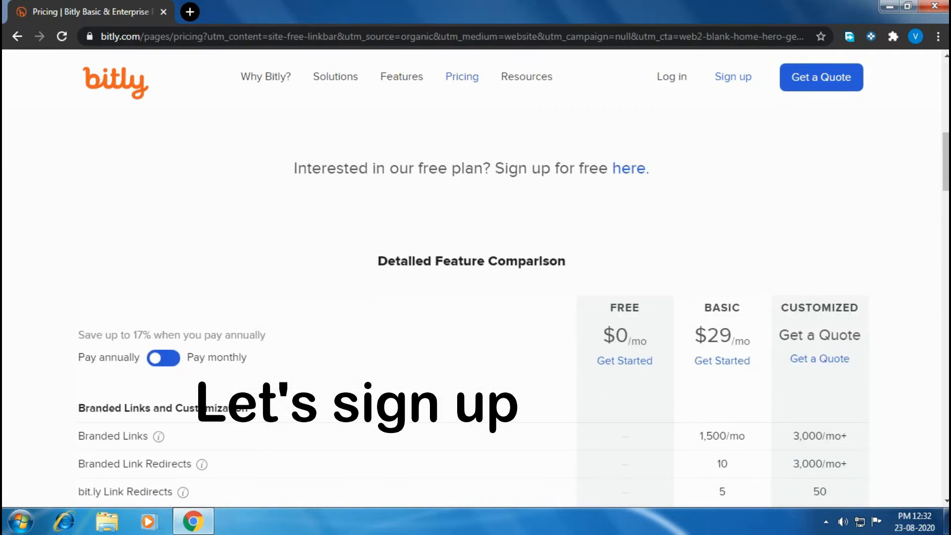
{"action": "left_click_drag", "start_coordinate": [294, 169], "coordinate": [649, 168]}
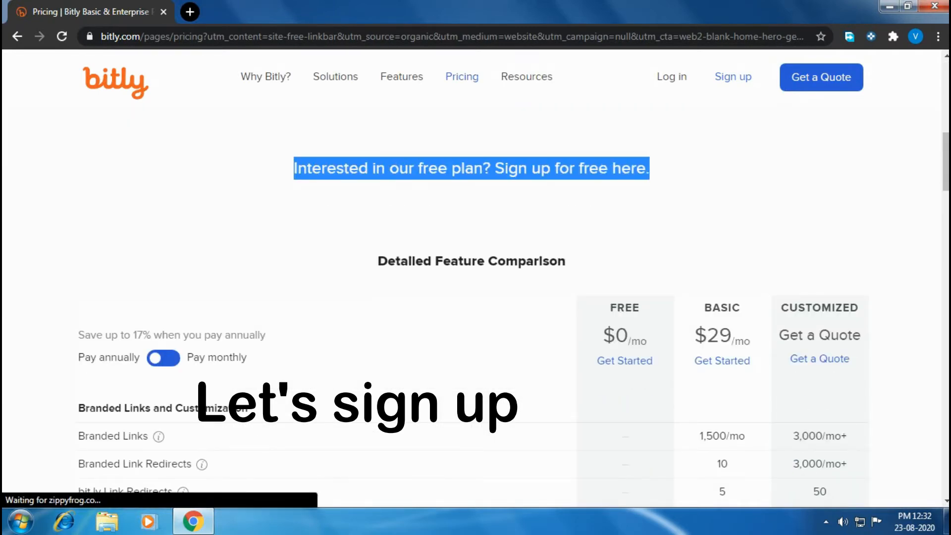
{"action": "left_click", "coordinate": [547, 198]}
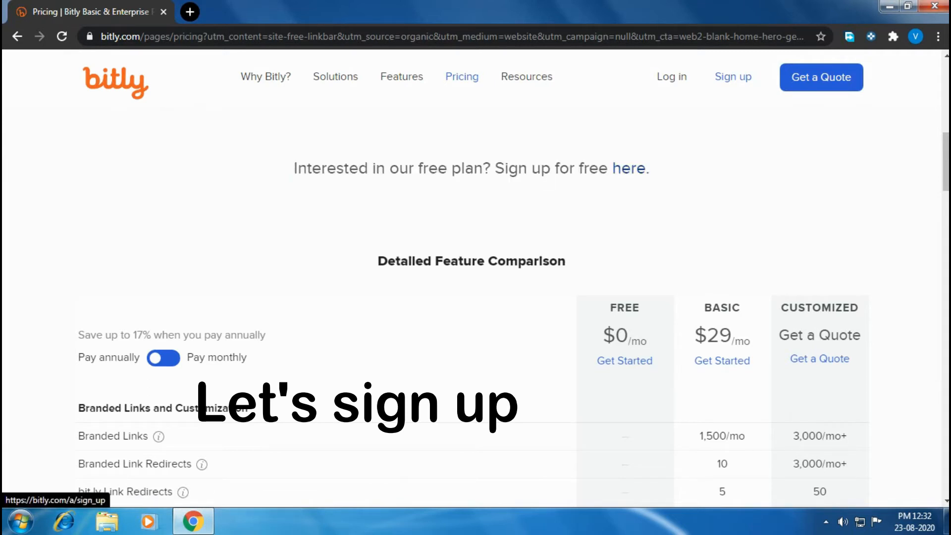
{"action": "left_click", "coordinate": [629, 168]}
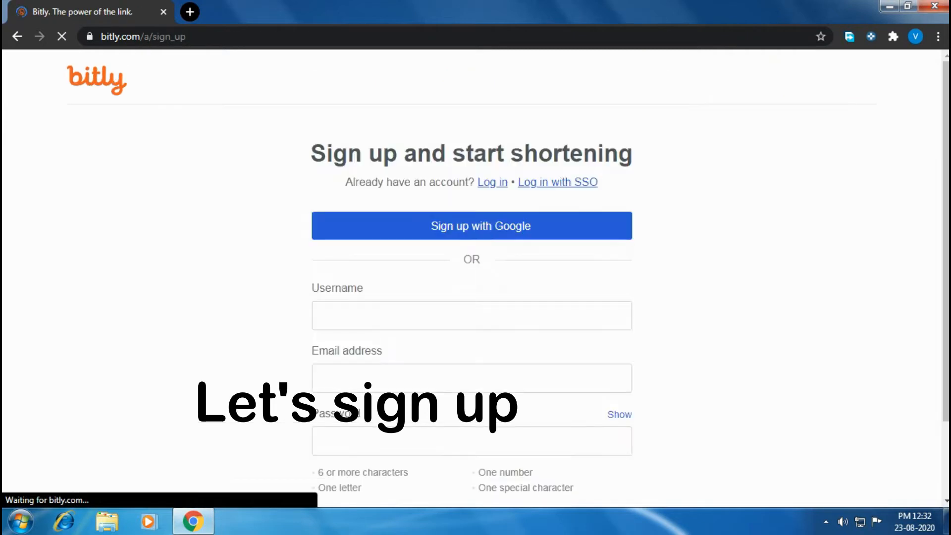
{"action": "scroll", "coordinate": [471, 248], "scroll_direction": "down", "scroll_amount": 2}
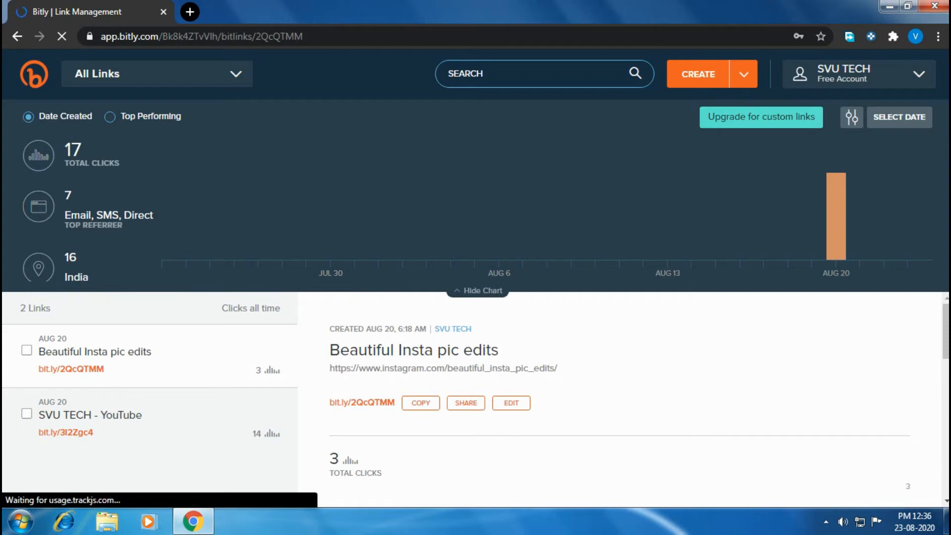
Dismiss the "Create your first link!" tip and review the click, referrer and location statistics of the Beautiful Insta pic edits link
{"action": "scroll", "coordinate": [620, 396], "scroll_direction": "down", "scroll_amount": 3}
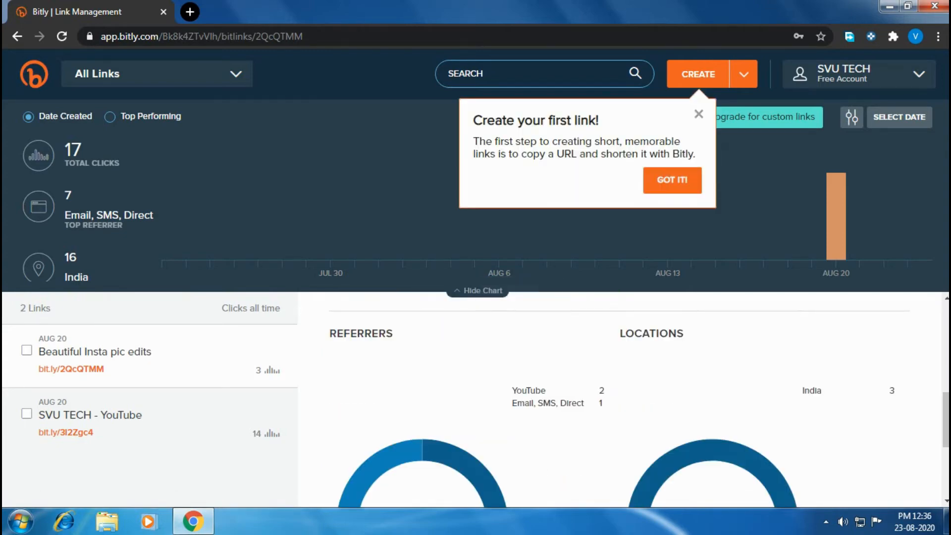
{"action": "left_click", "coordinate": [672, 179]}
{"action": "scroll", "coordinate": [619, 396], "scroll_direction": "down", "scroll_amount": 3}
{"action": "scroll", "coordinate": [619, 396], "scroll_direction": "up", "scroll_amount": 5}
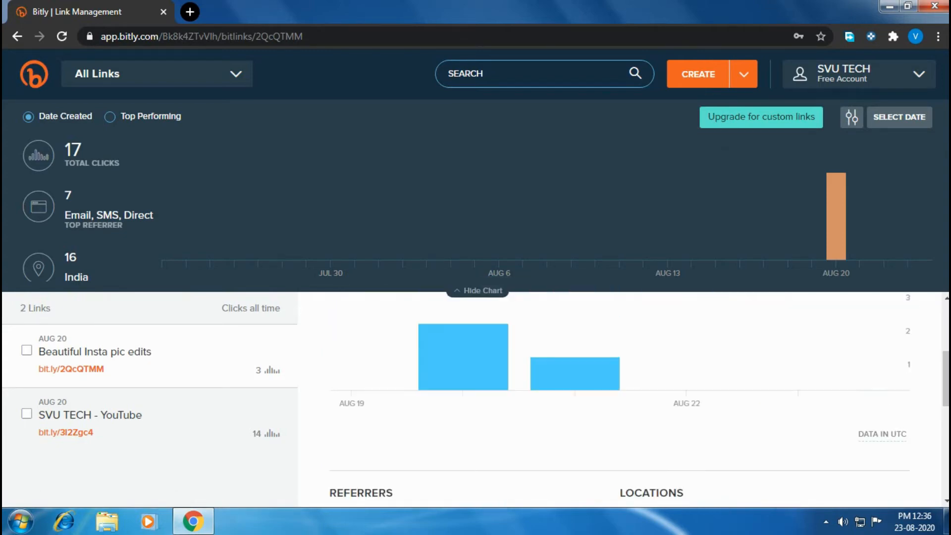
Examine the daily click chart and the referrer and location breakdowns of the Beautiful Insta pic edits link
{"action": "scroll", "coordinate": [619, 397], "scroll_direction": "down", "scroll_amount": 3}
{"action": "scroll", "coordinate": [619, 396], "scroll_direction": "up", "scroll_amount": 3}
{"action": "scroll", "coordinate": [619, 397], "scroll_direction": "down", "scroll_amount": 4}
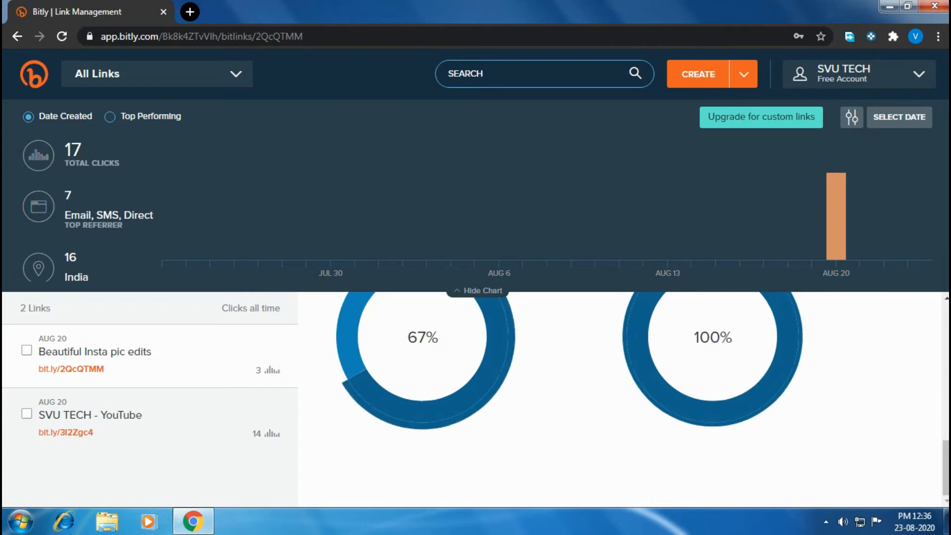
{"action": "scroll", "coordinate": [619, 397], "scroll_direction": "up", "scroll_amount": 2}
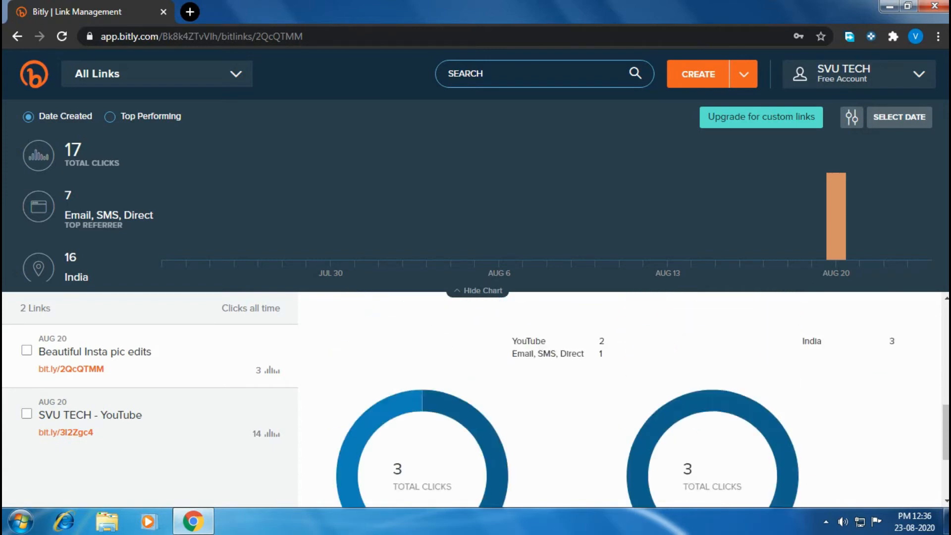
{"action": "scroll", "coordinate": [620, 396], "scroll_direction": "up", "scroll_amount": 5}
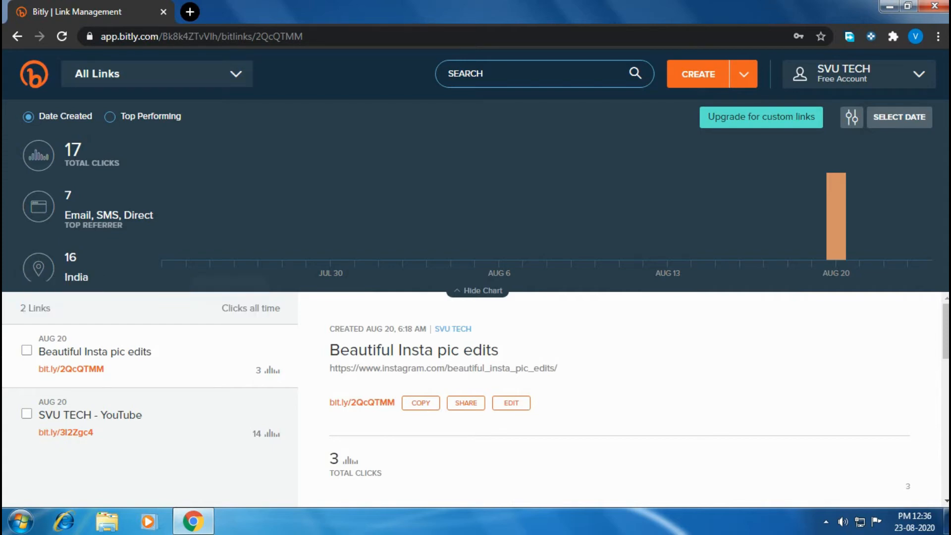
{"action": "left_click", "coordinate": [744, 74]}
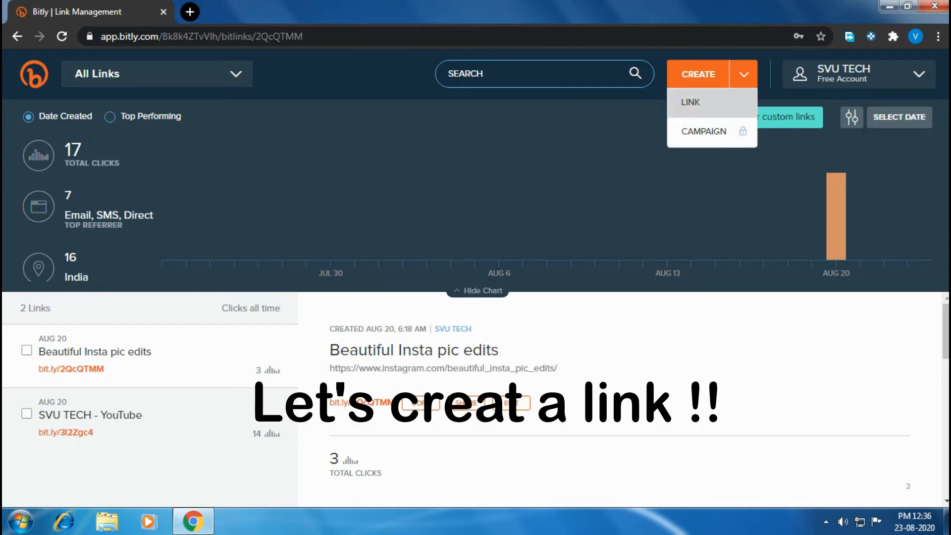
{"action": "left_click", "coordinate": [691, 102]}
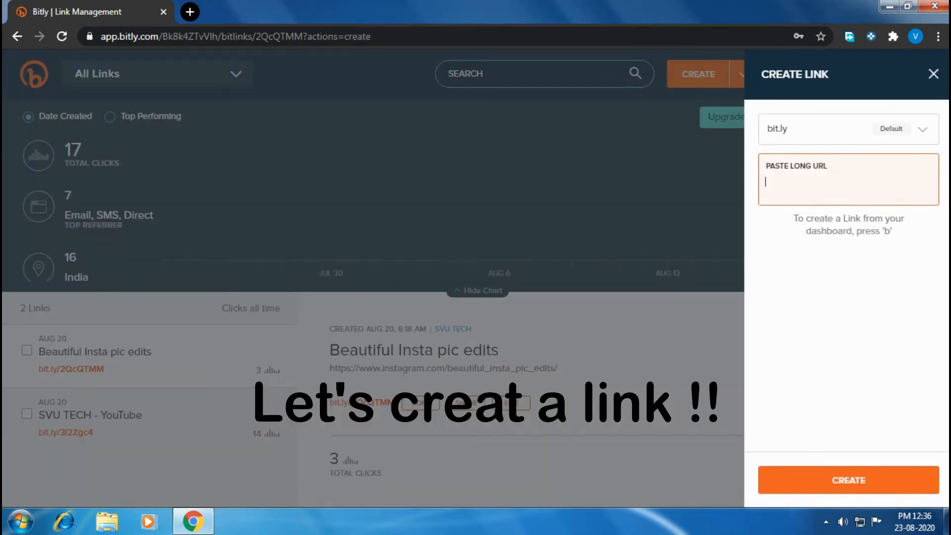
{"action": "type", "text": "V"}
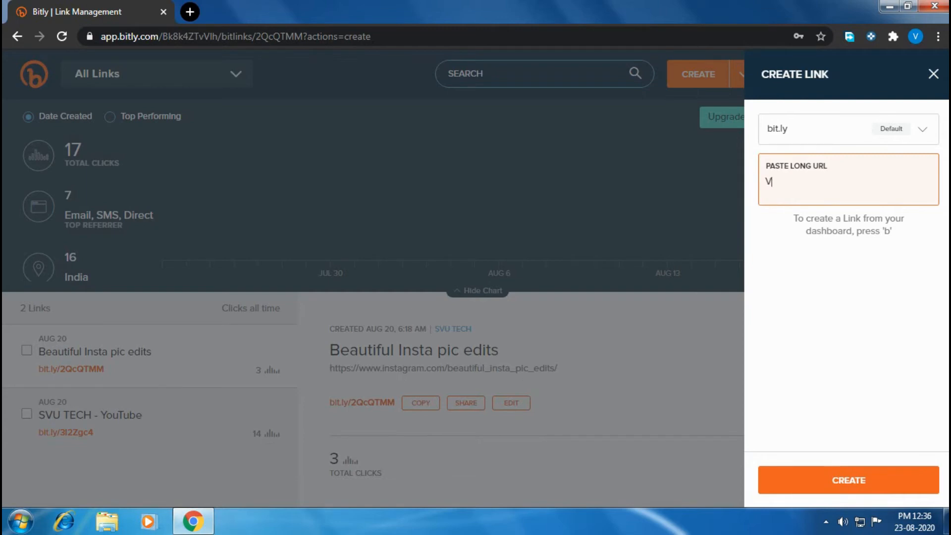
{"action": "key", "text": "BackSpace"}
{"action": "type", "text": "https://www.youtube.com/channel/UCADAoEre8RmKHSuWef8D7bw/"}
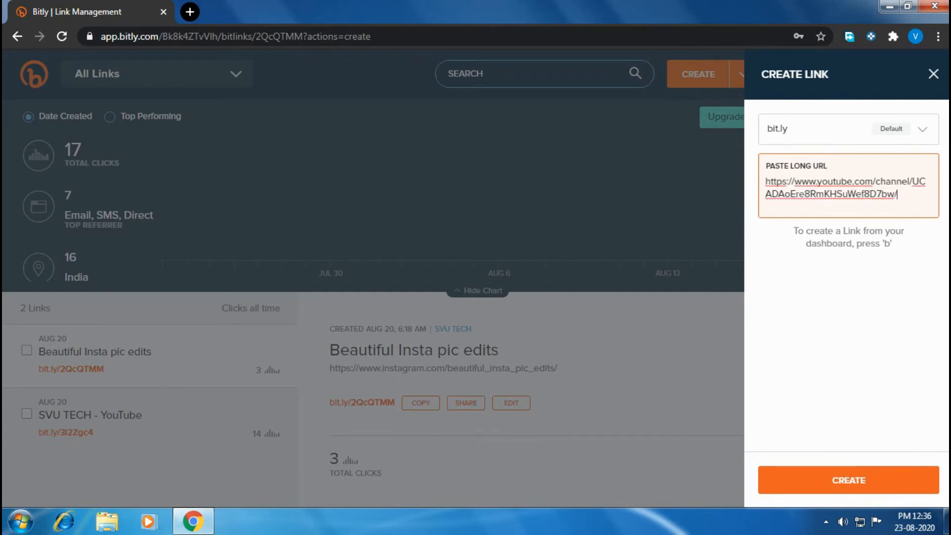
{"action": "key", "text": "Return"}
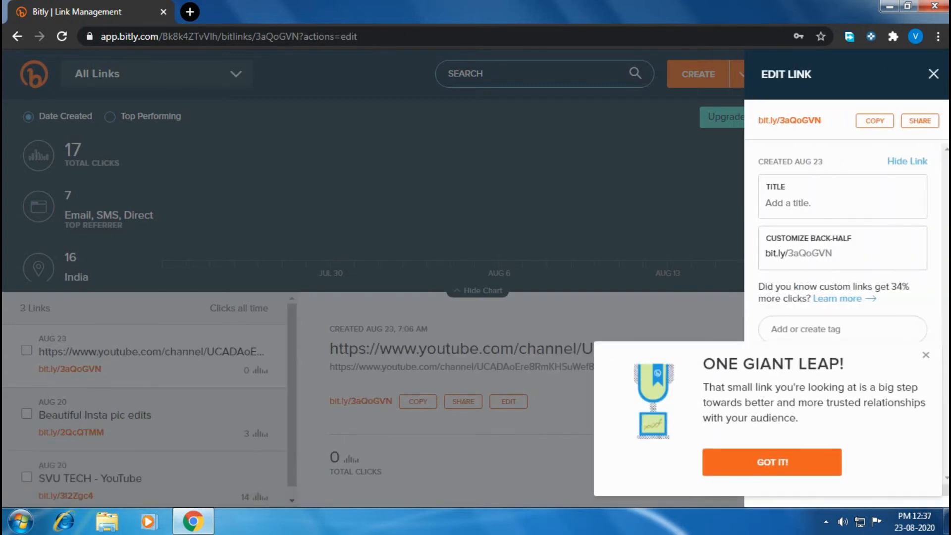
{"action": "left_click", "coordinate": [772, 462]}
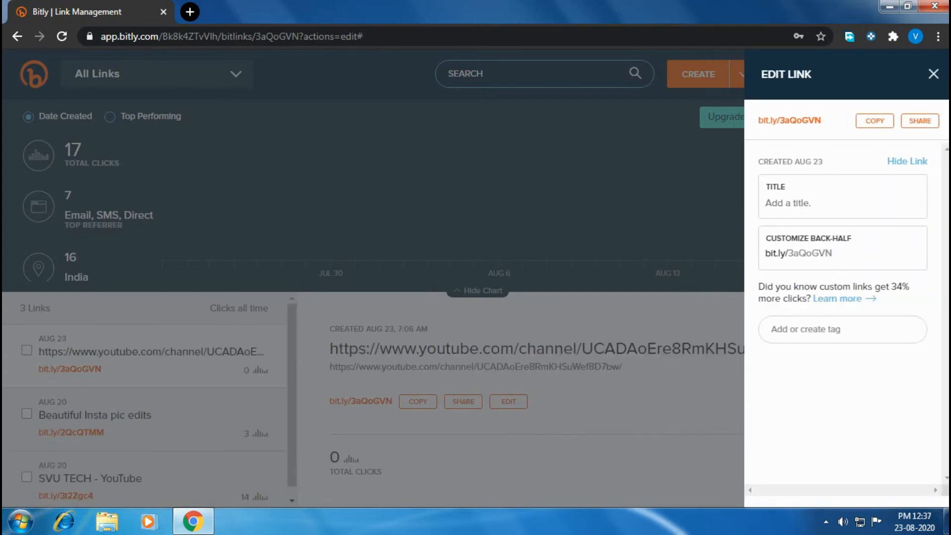
Title the new link "SVU TECH LINK", copy its short URL and save the link
{"action": "left_click", "coordinate": [793, 204]}
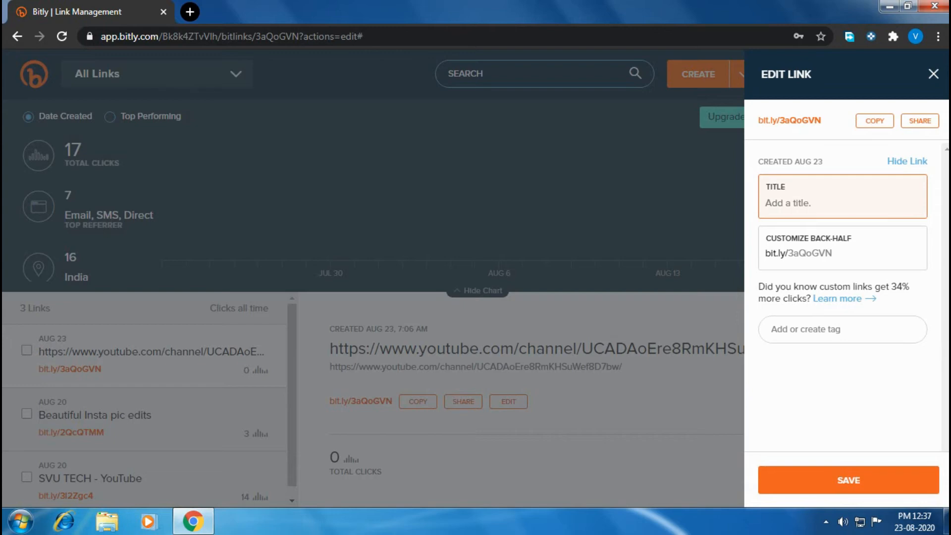
{"action": "type", "text": "SVU TECH LINK"}
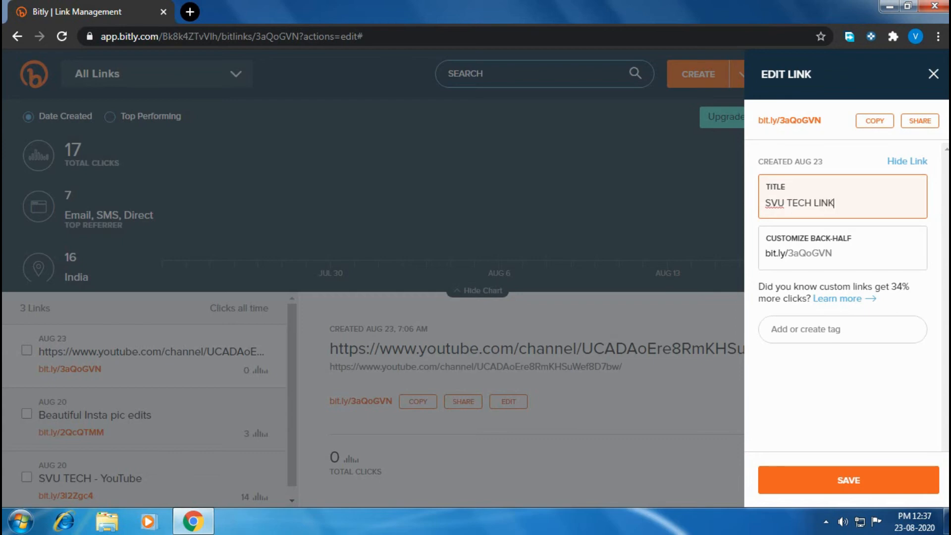
{"action": "left_click", "coordinate": [875, 121]}
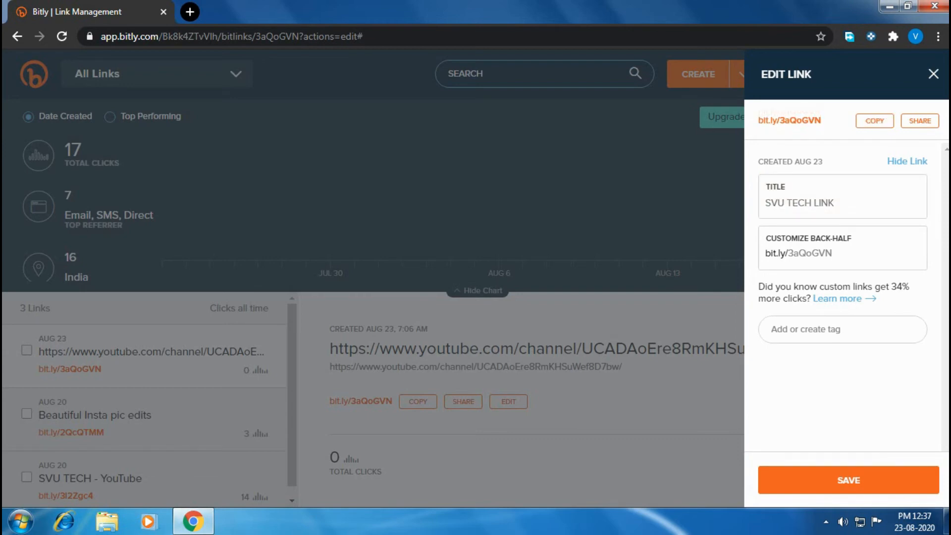
{"action": "left_click", "coordinate": [849, 480]}
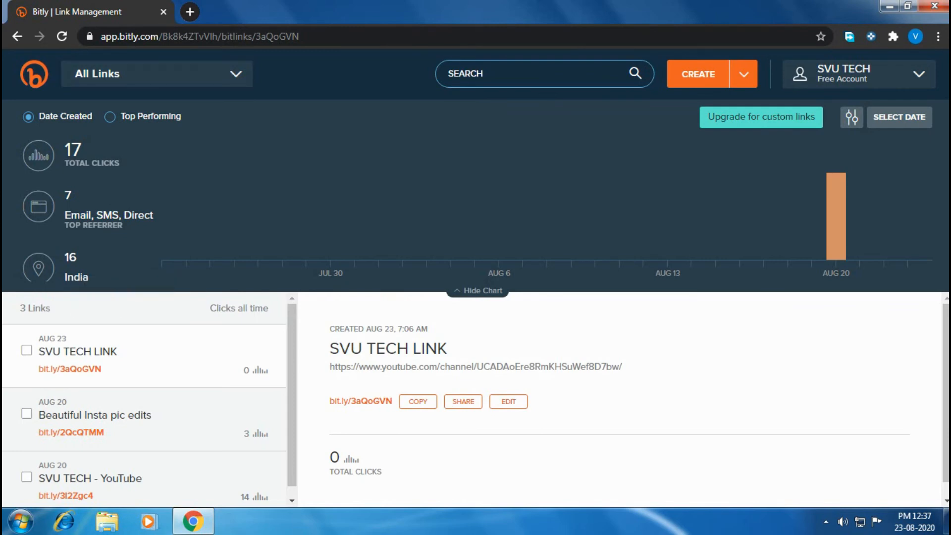
Open the copied short URL in a new browser tab to test where it leads
{"action": "left_click", "coordinate": [190, 12]}
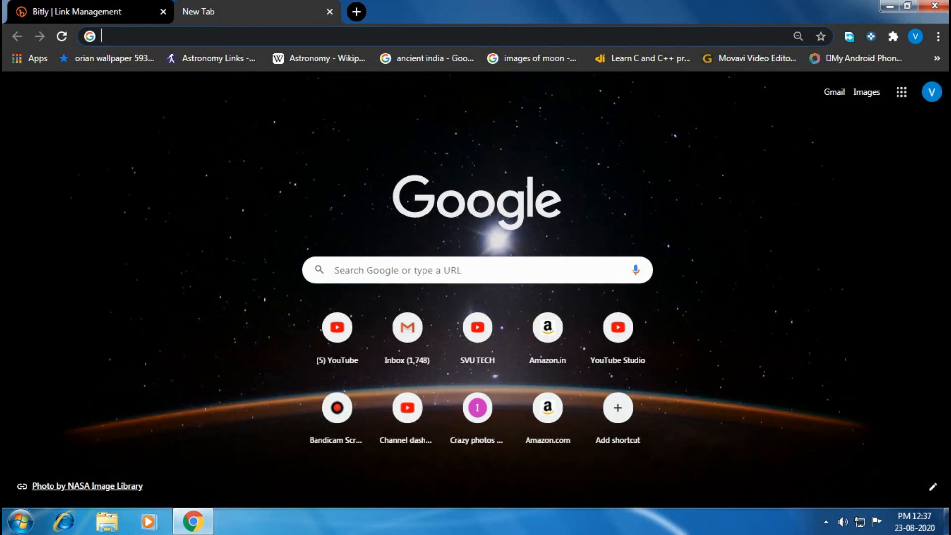
{"action": "left_click", "coordinate": [335, 270]}
{"action": "key", "text": "ctrl+v"}
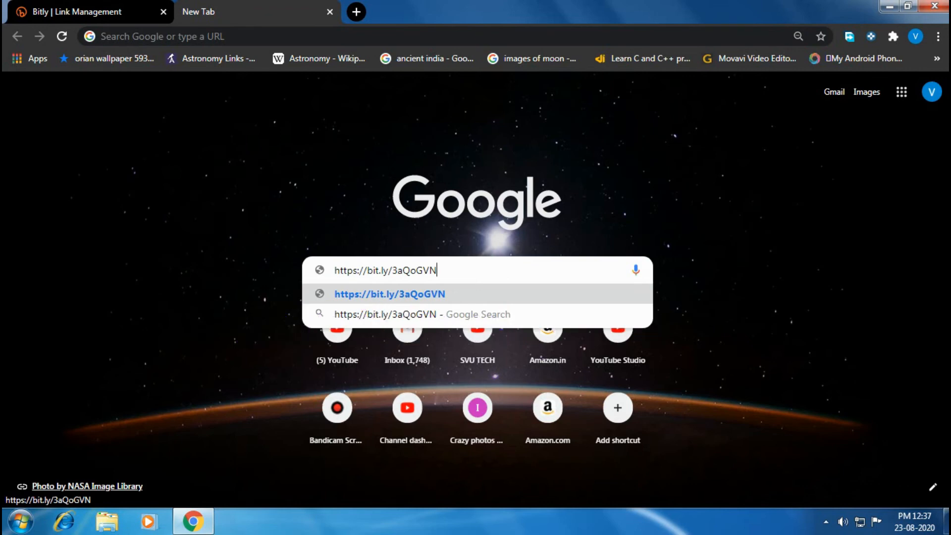
{"action": "key", "text": "Return"}
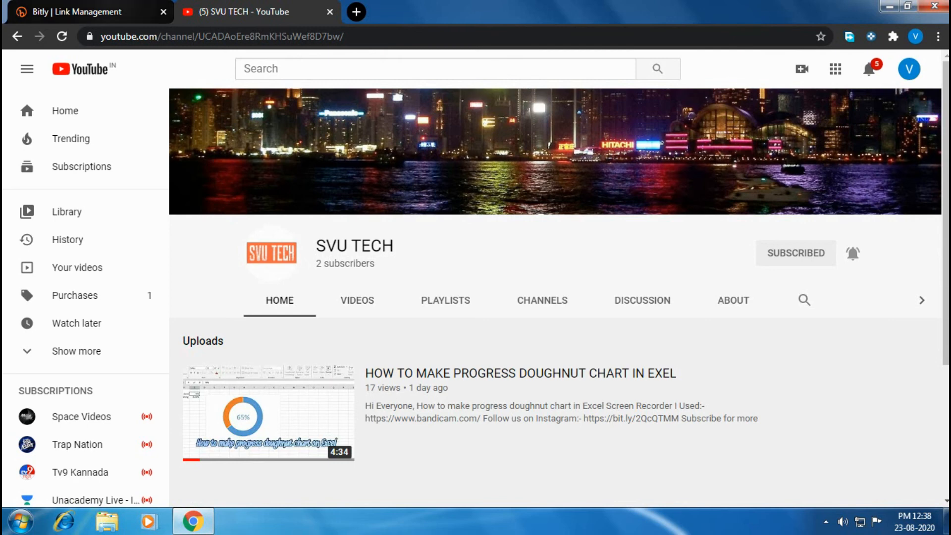
Return to the Bitly dashboard, reload it and review the click, referrer and location statistics of SVU TECH LINK
{"action": "left_click", "coordinate": [84, 11]}
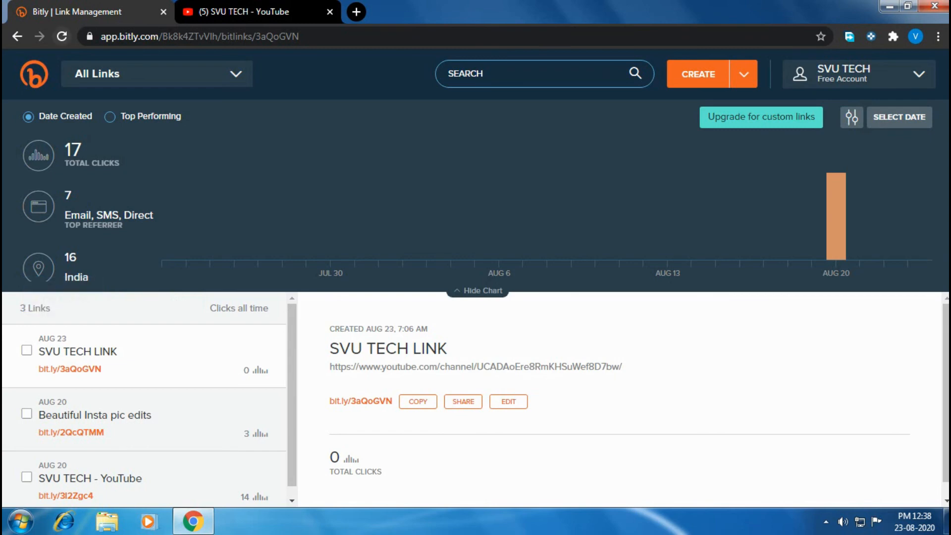
{"action": "left_click", "coordinate": [61, 36]}
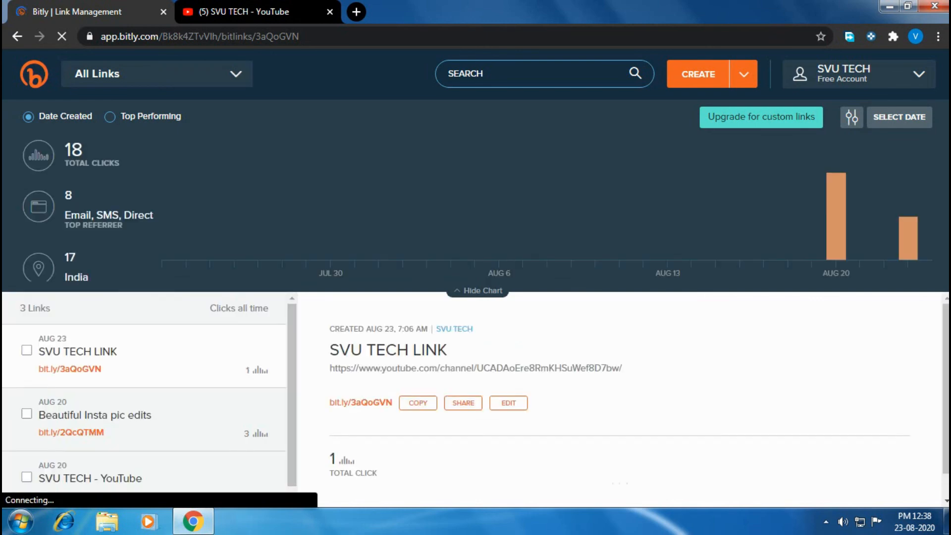
{"action": "scroll", "coordinate": [619, 396], "scroll_direction": "down", "scroll_amount": 1}
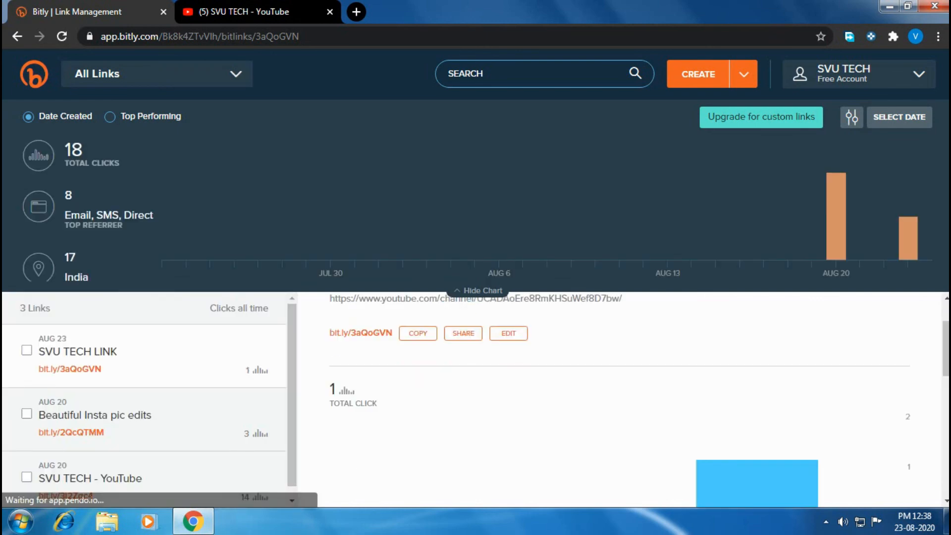
{"action": "scroll", "coordinate": [619, 397], "scroll_direction": "down", "scroll_amount": 4}
{"action": "scroll", "coordinate": [619, 396], "scroll_direction": "down", "scroll_amount": 4}
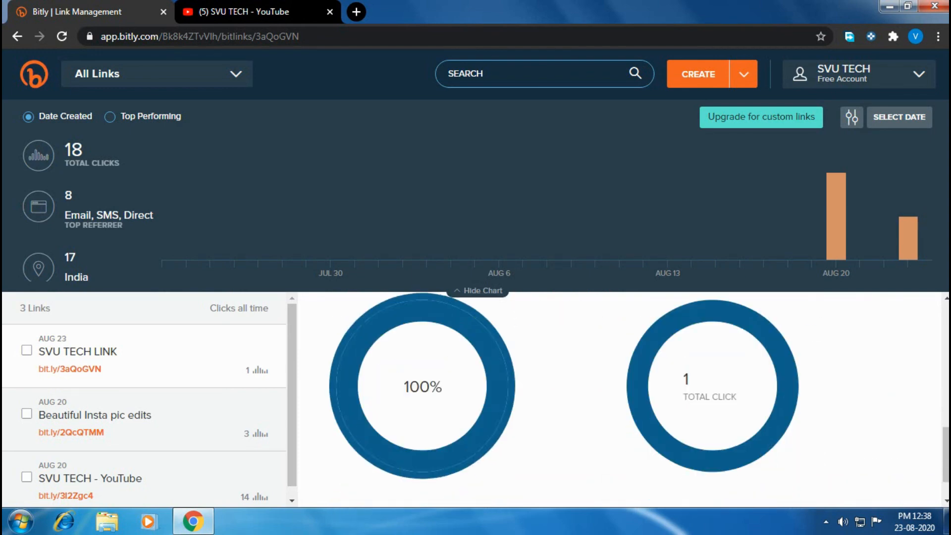
{"action": "scroll", "coordinate": [620, 396], "scroll_direction": "up", "scroll_amount": 3}
{"action": "scroll", "coordinate": [620, 397], "scroll_direction": "down", "scroll_amount": 3}
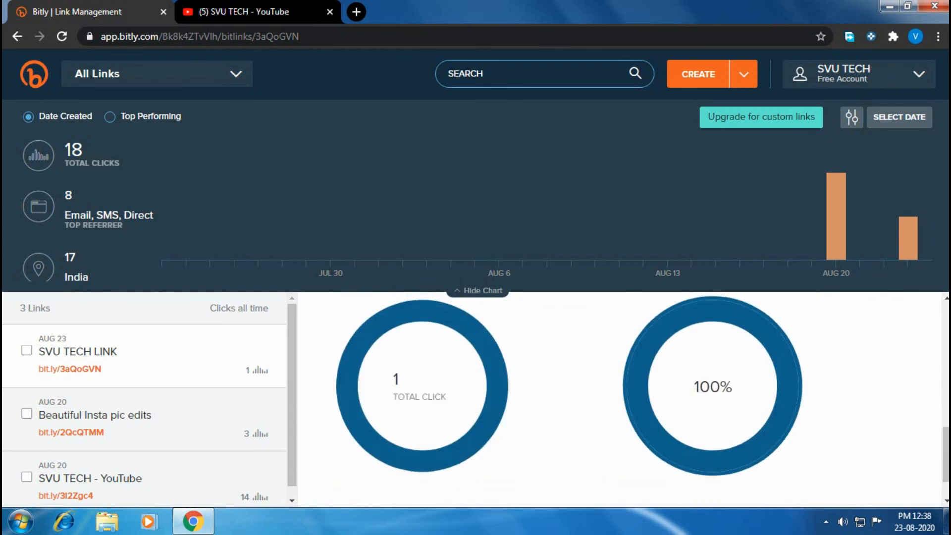
{"action": "scroll", "coordinate": [619, 397], "scroll_direction": "up", "scroll_amount": 8}
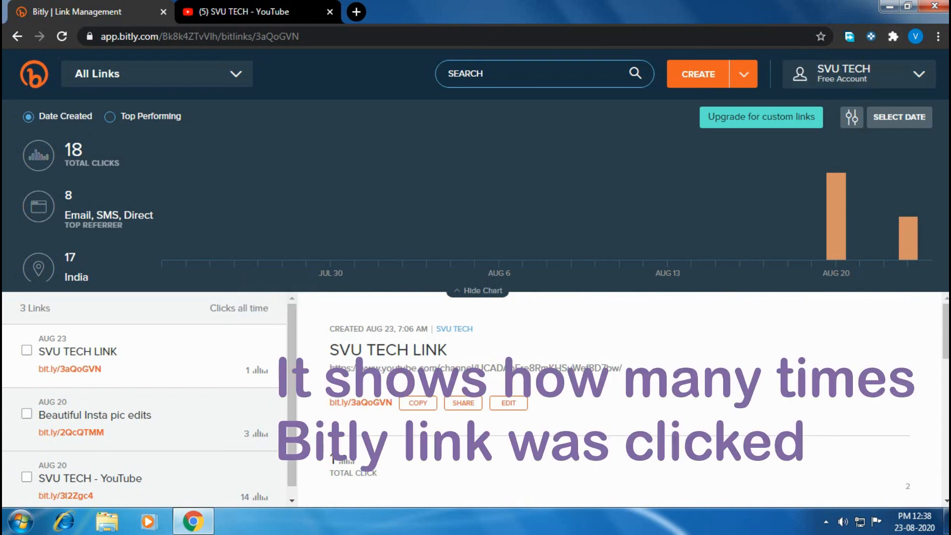
Open the details of the Beautiful Insta pic edits link
{"action": "left_click", "coordinate": [94, 416]}
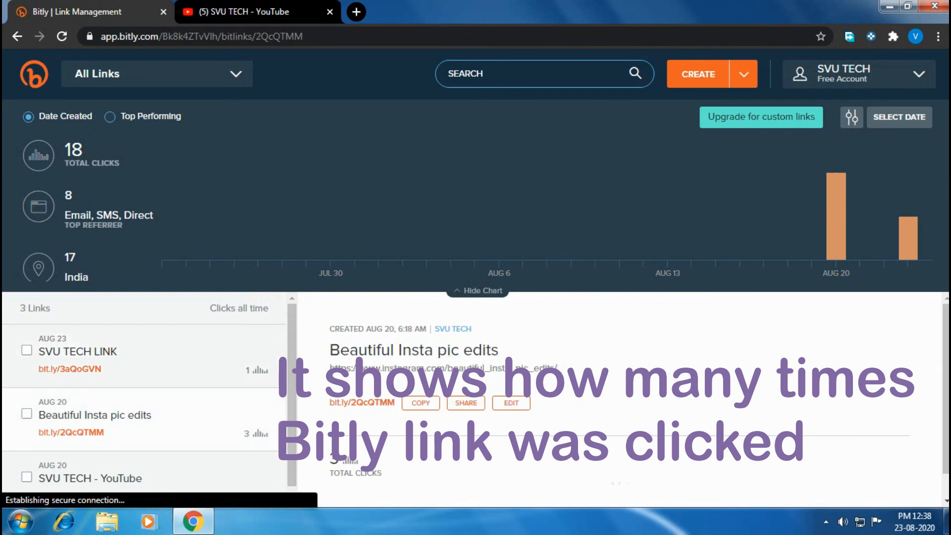